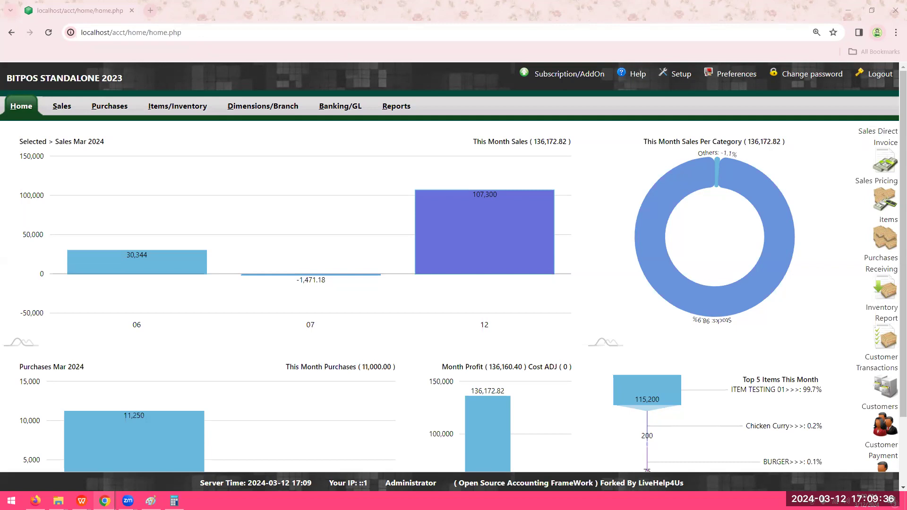
- Open the customer maintenance page from the sales module to create a new customer
left_click(56, 108)
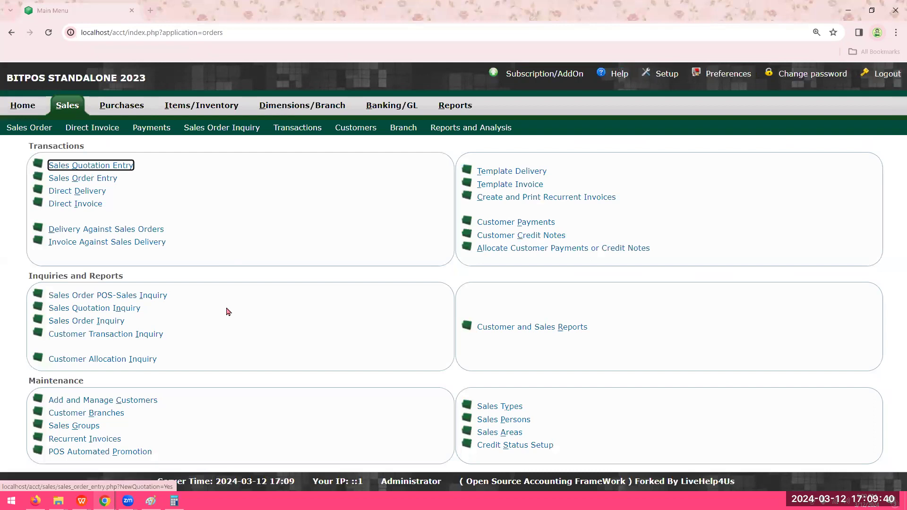
left_click_drag(175, 401, 51, 404)
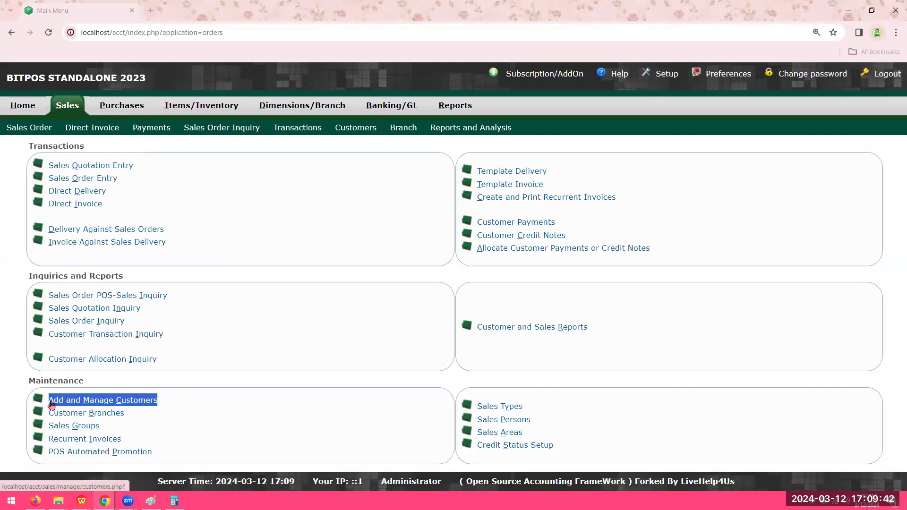
left_click(60, 400)
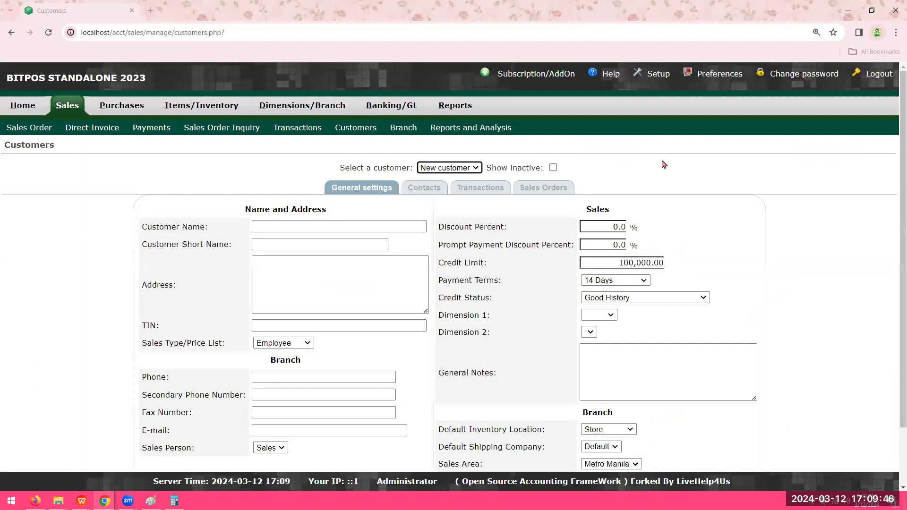
scroll(666, 172, "down", 2)
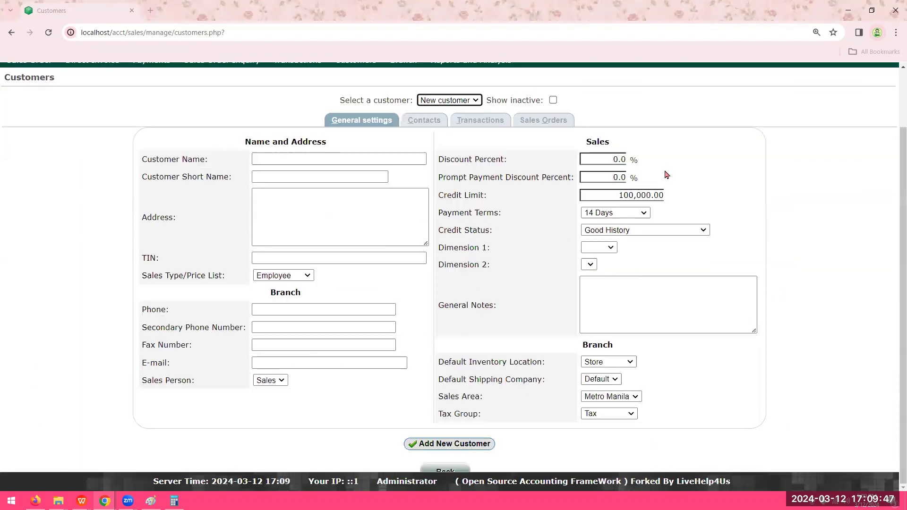
- Enter the customer's full name and copy it into the customer short name
left_click(332, 162)
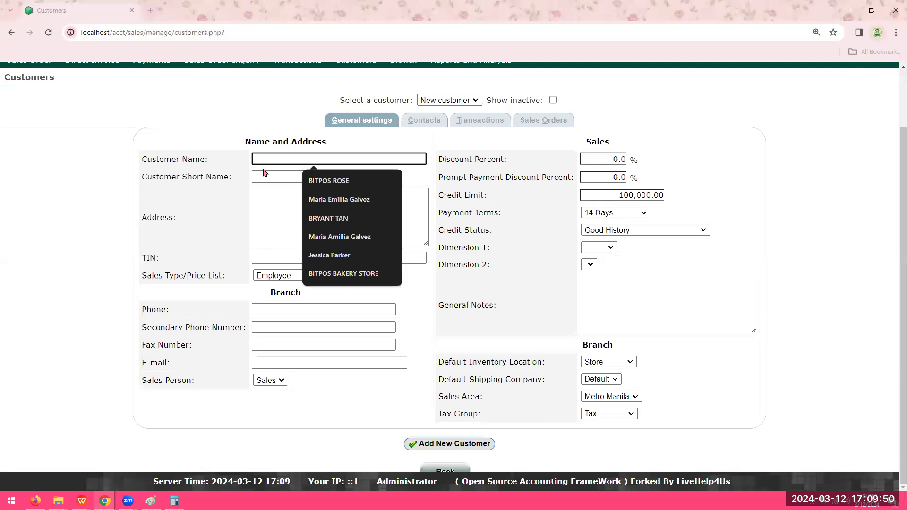
left_click(467, 169)
left_click(385, 160)
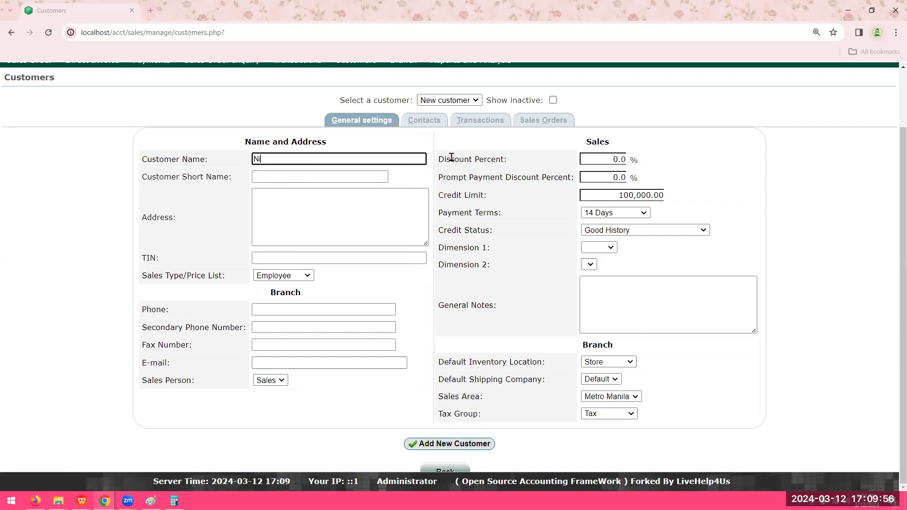
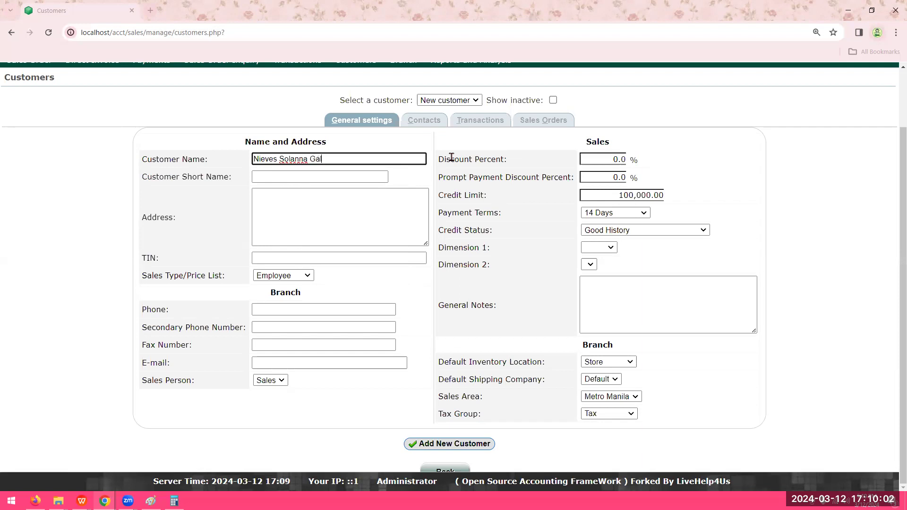
key("ctrl+a")
key("ctrl+c")
key("Tab")
key("ctrl+v")
- Fill in the customer's address
key("Tab")
type("Cat")
key("BackSpace")
key("BackSpace")
type("atiolan ")
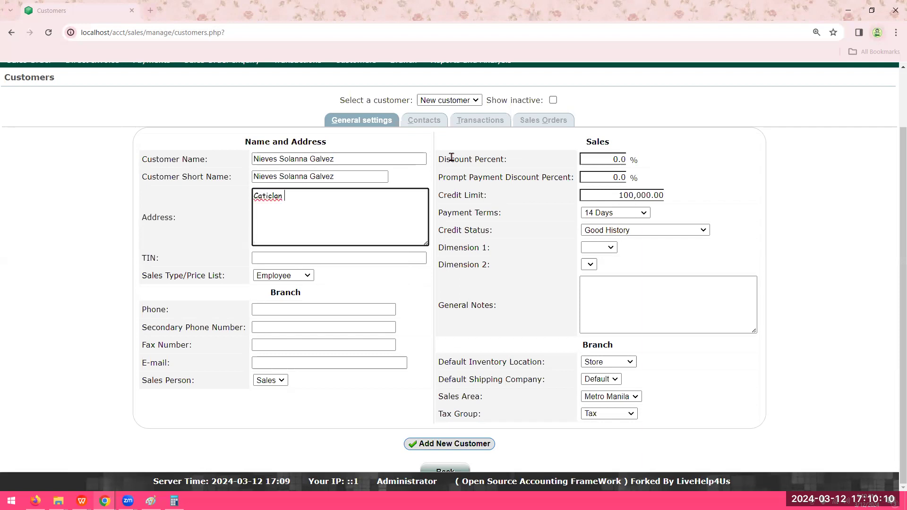
type(", Aklan , Philippines")
key("Tab")
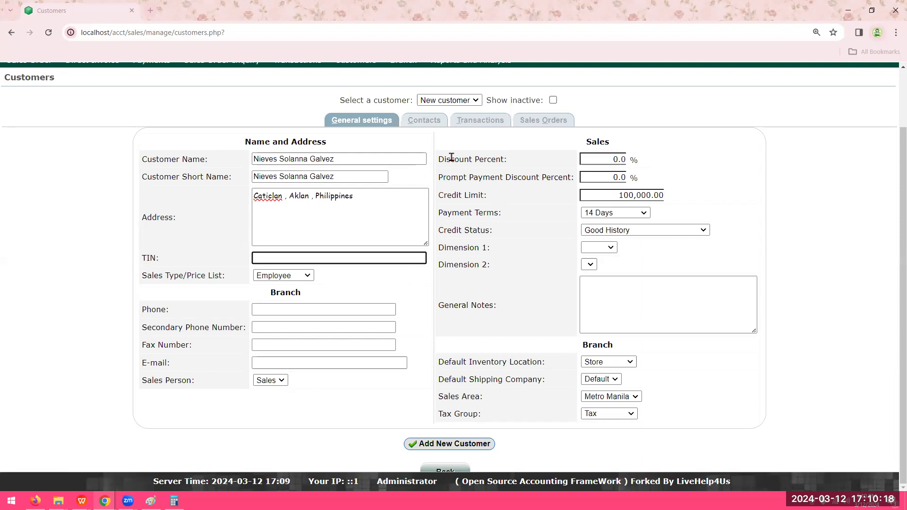
- Set the sales type/price list to Special Price and fill in the customer's primary and secondary phone numbers
left_click(264, 277)
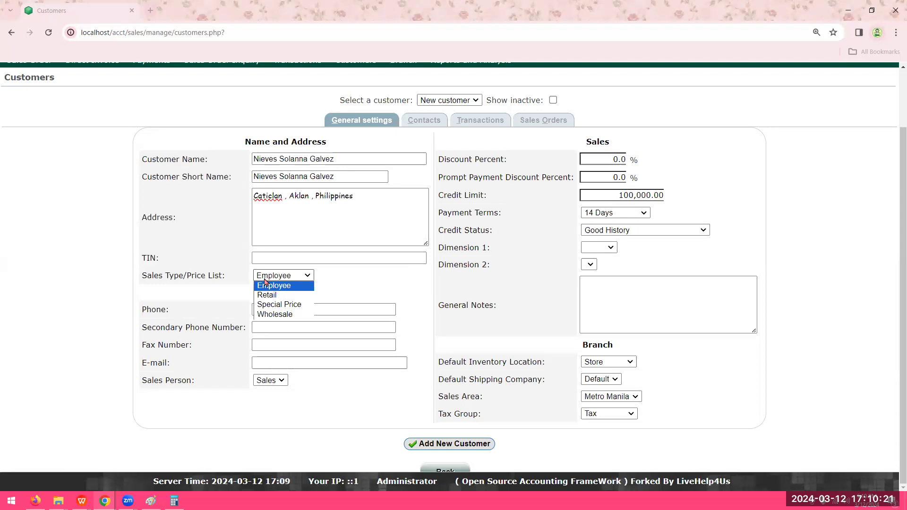
left_click(278, 305)
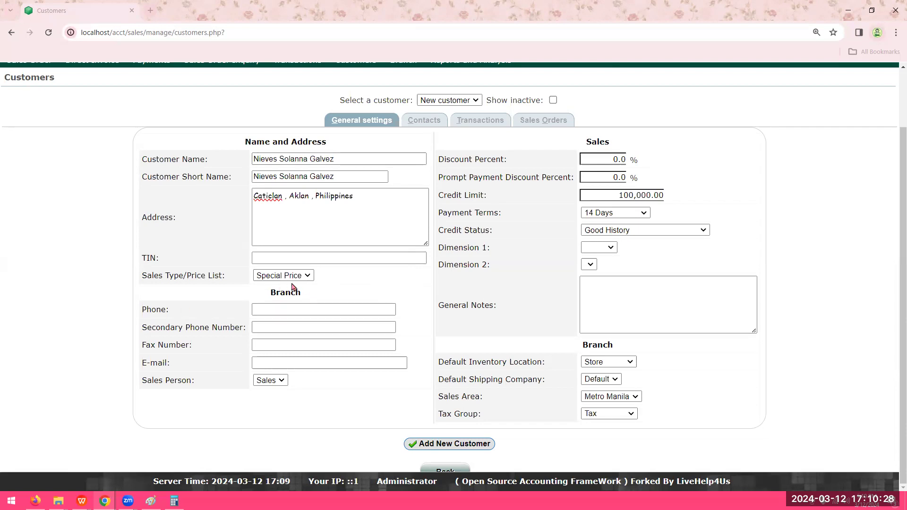
left_click(295, 309)
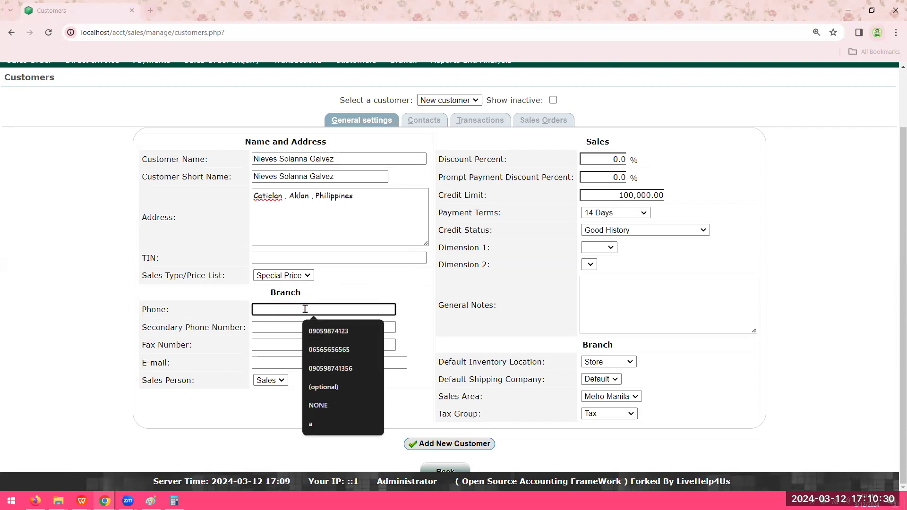
left_click(350, 330)
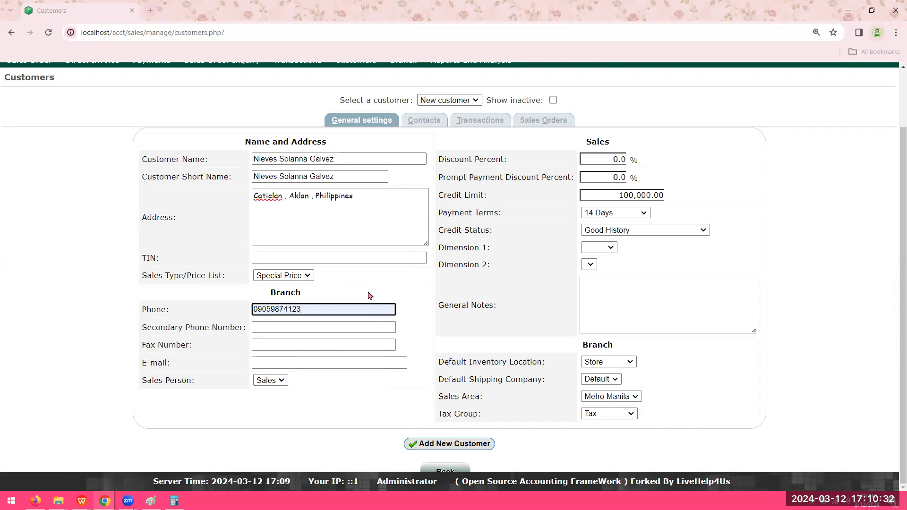
left_click(361, 325)
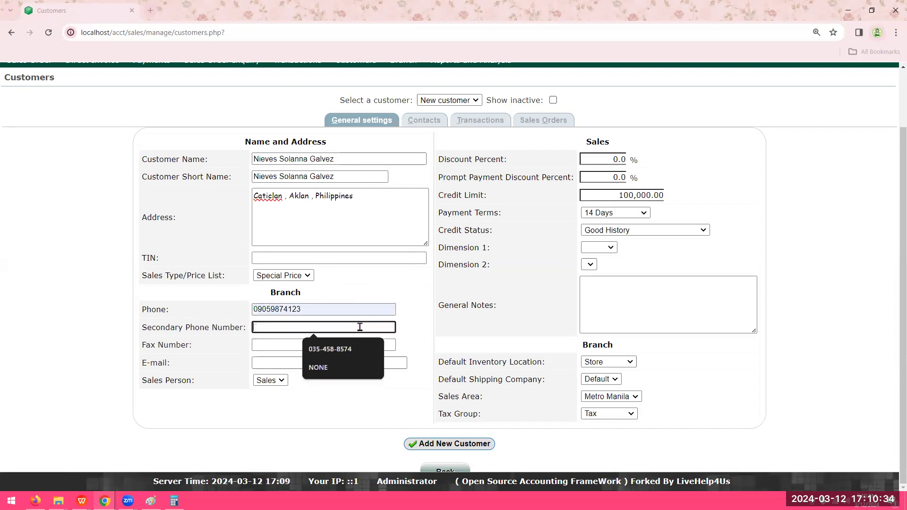
left_click(352, 352)
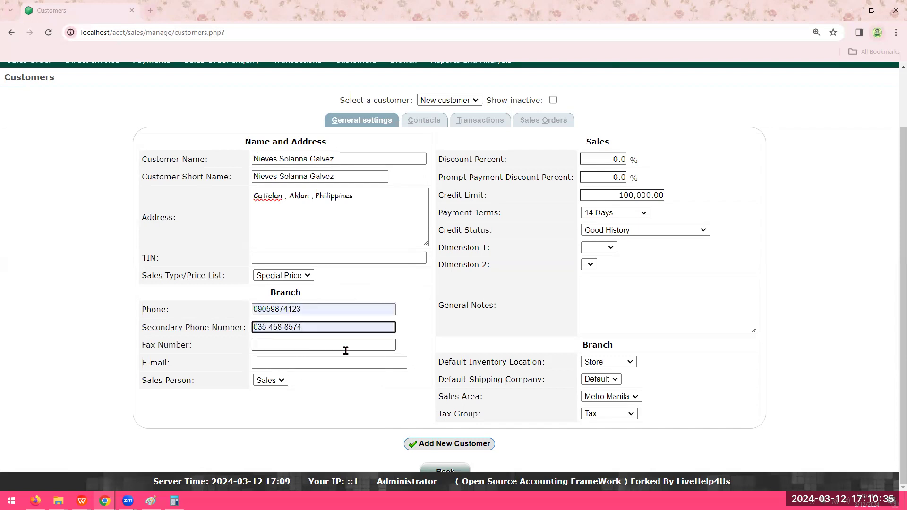
- Leave the fax number empty and fill in the customer's e-mail address
left_click(317, 341)
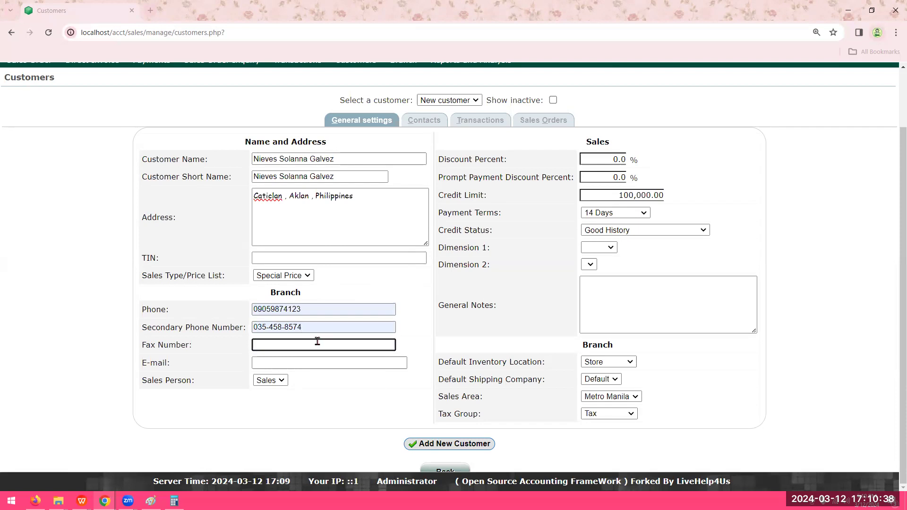
left_click(310, 364)
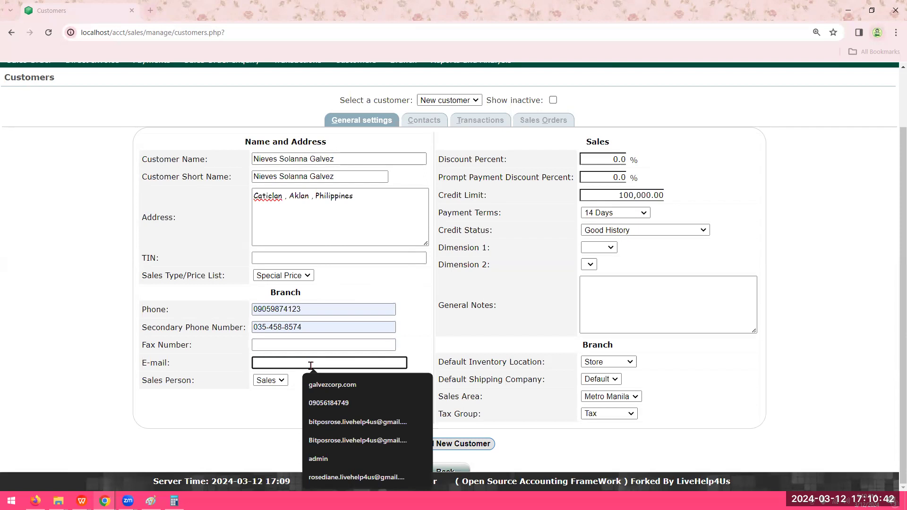
type("NS")
type("G")
type("ALV")
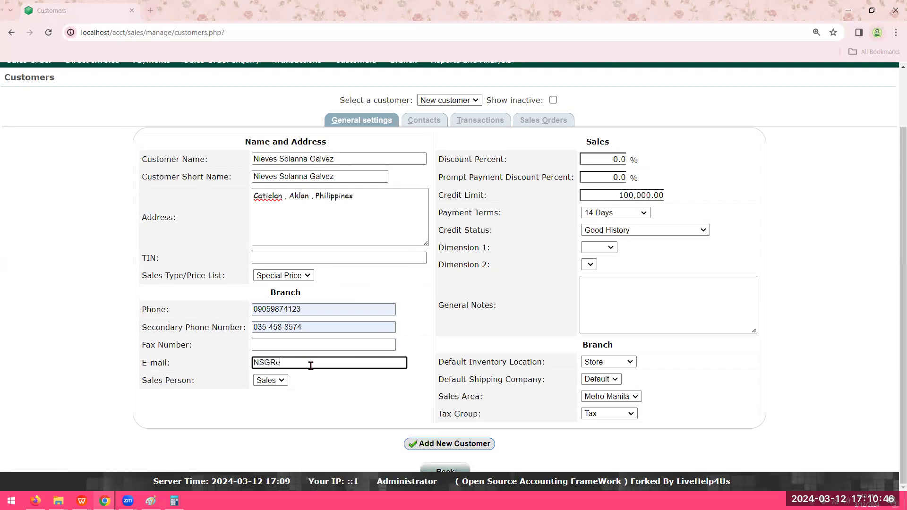
key("ctrl+a")
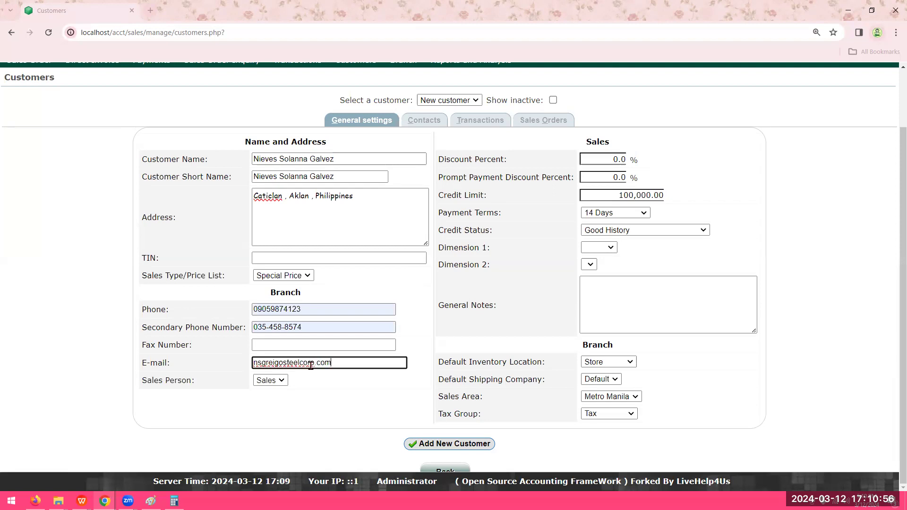
- Review the sales person, discount and credit limit fields, and set the customer's payment terms to 30 Days
triple_click(156, 378)
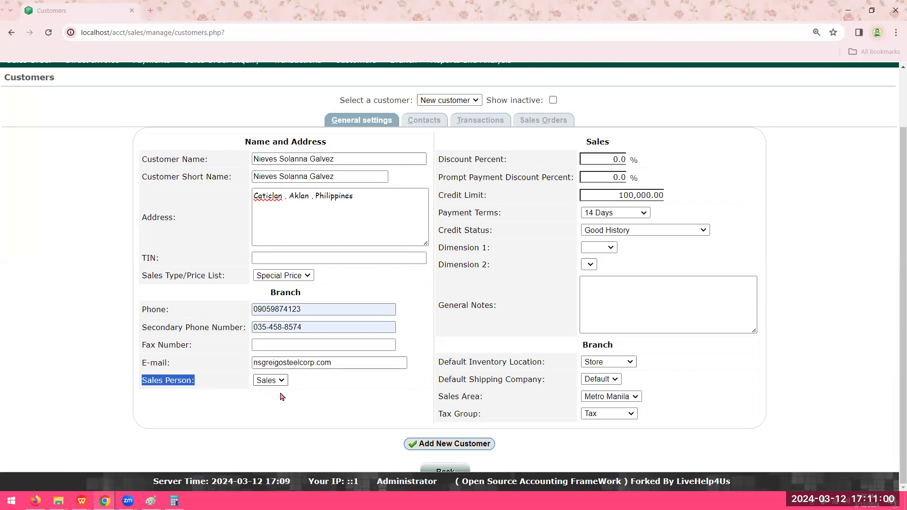
left_click(361, 401)
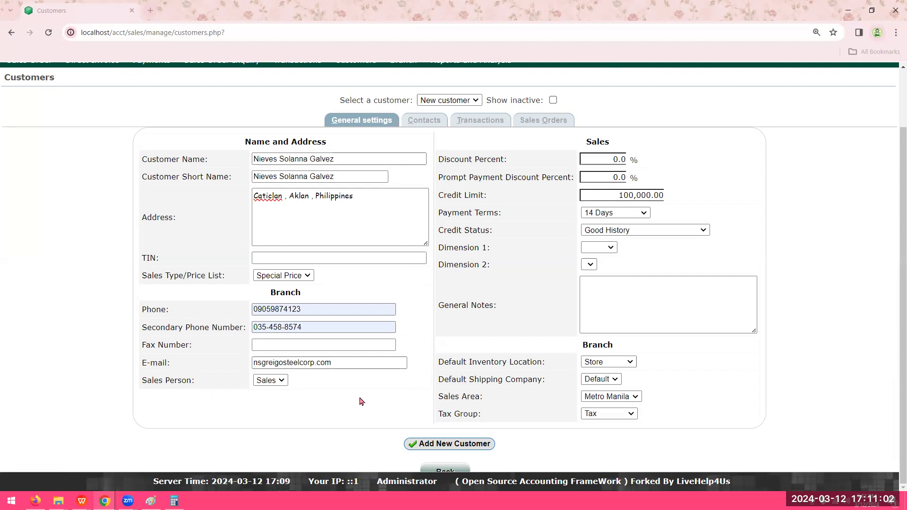
left_click(590, 157)
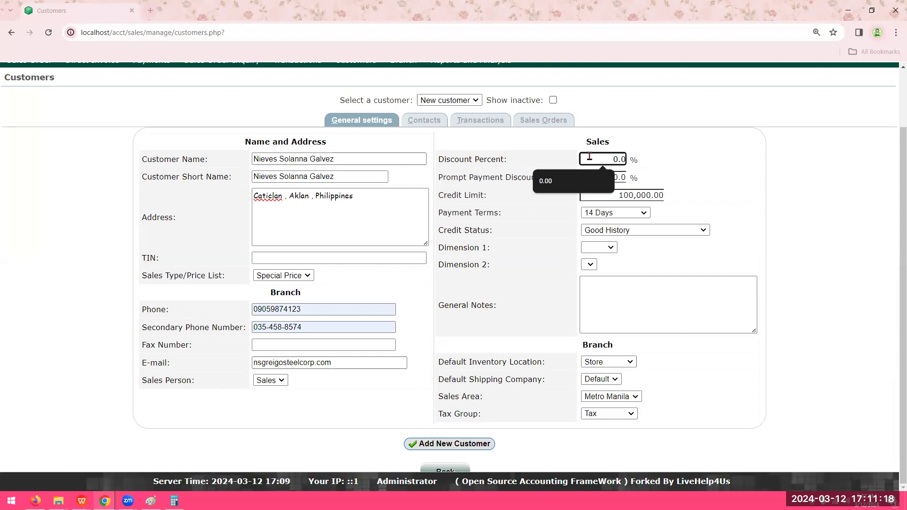
key("Tab")
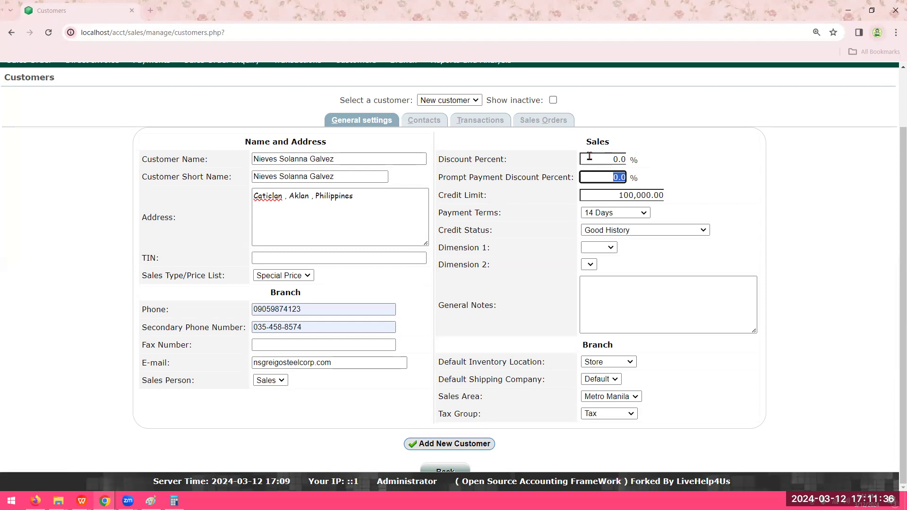
key("Tab")
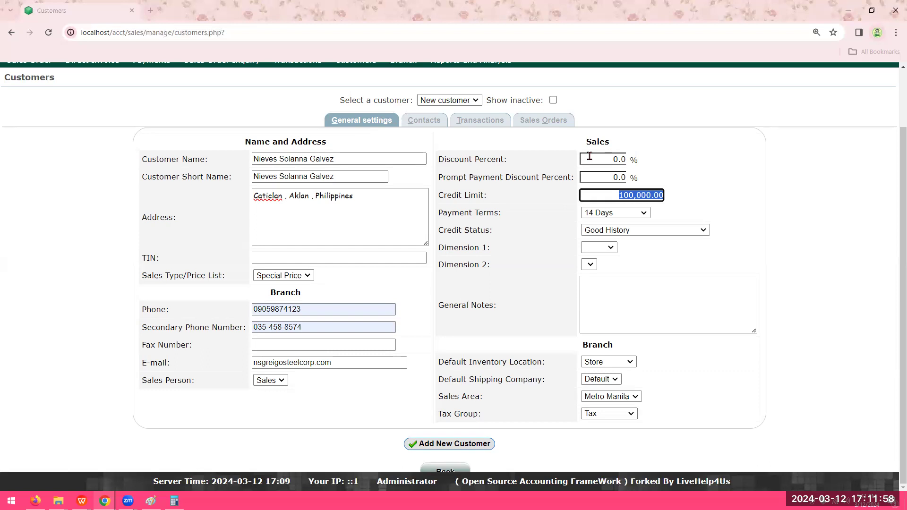
left_click(631, 213)
left_click(627, 232)
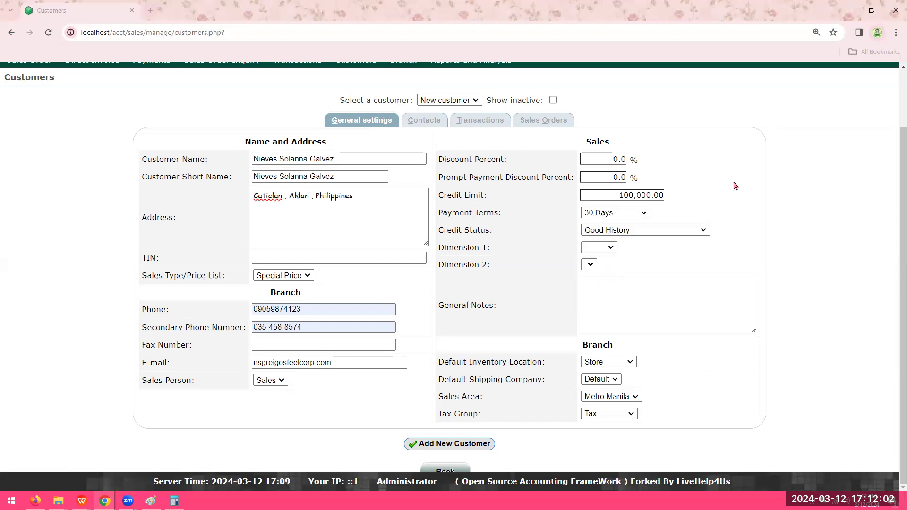
- Examine the credit status options, dimensions and general notes, plus the branch's inventory location, shipping company, sales area and tax group settings
left_click(611, 231)
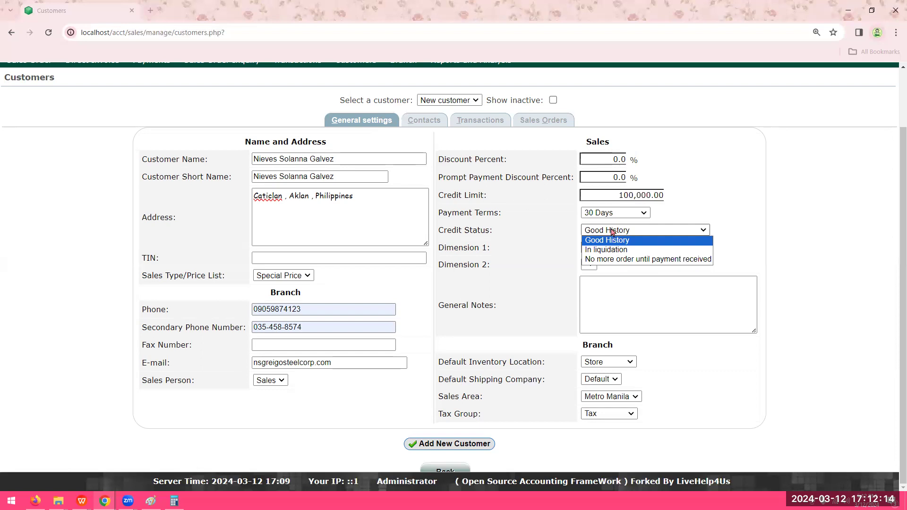
left_click(534, 243)
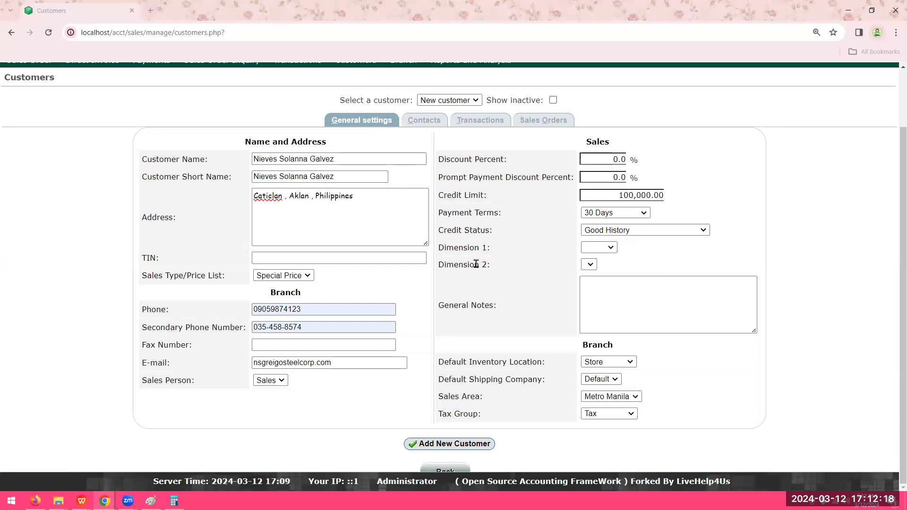
left_click_drag(485, 264, 394, 263)
left_click(544, 261)
left_click(629, 296)
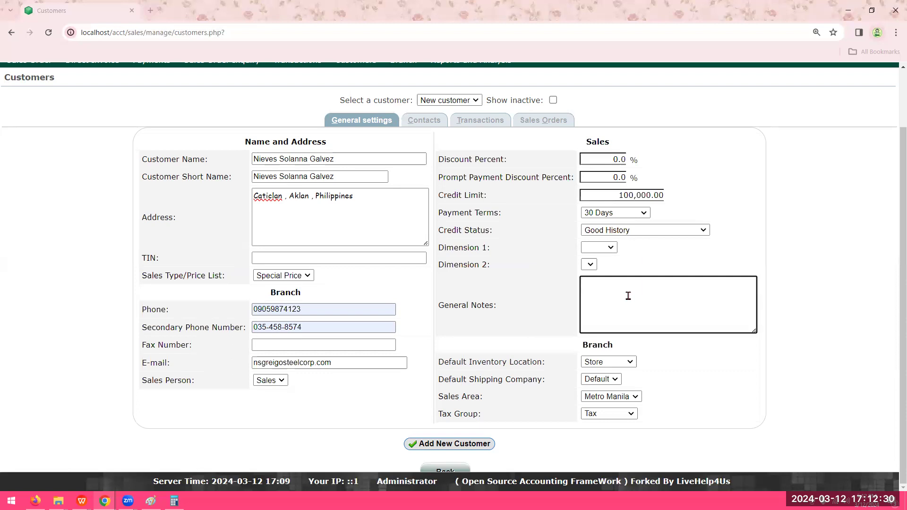
left_click(476, 361)
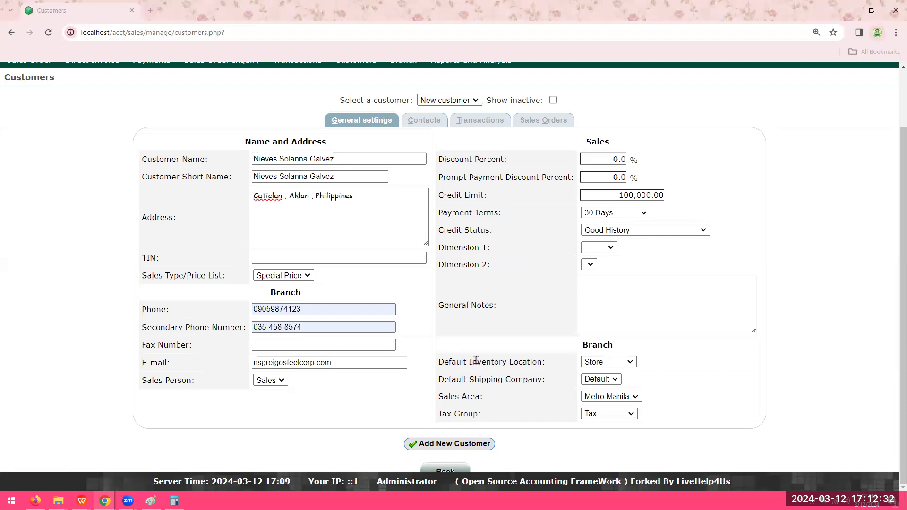
left_click_drag(444, 361, 543, 361)
left_click(547, 314)
left_click_drag(545, 379, 438, 387)
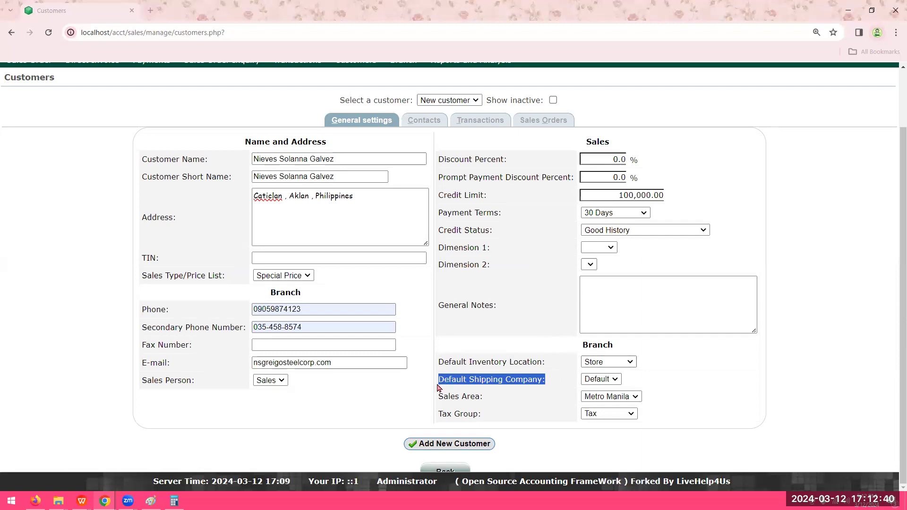
left_click(514, 329)
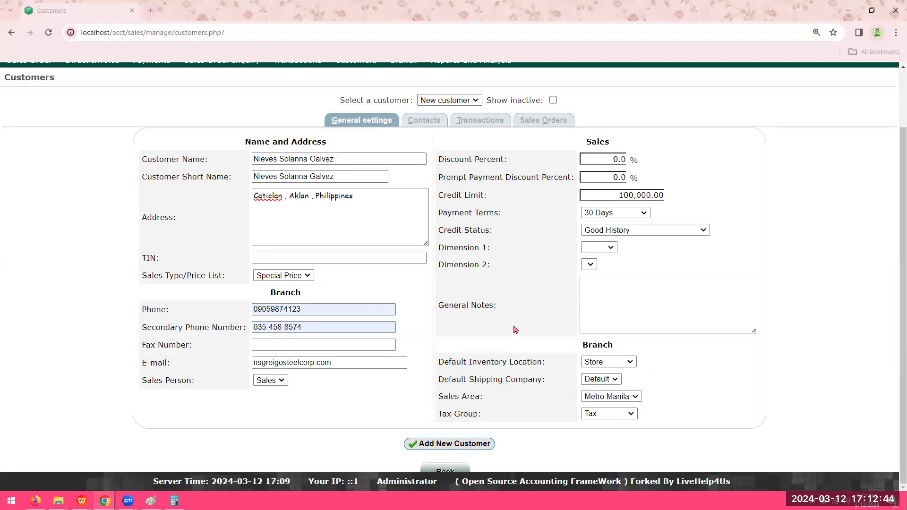
left_click_drag(486, 403, 437, 405)
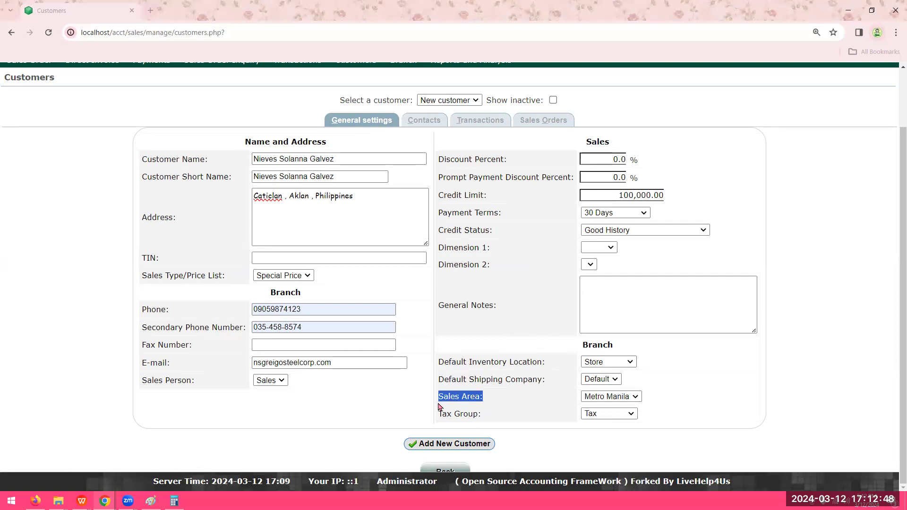
left_click(615, 397)
left_click_drag(492, 415, 438, 415)
left_click(608, 415)
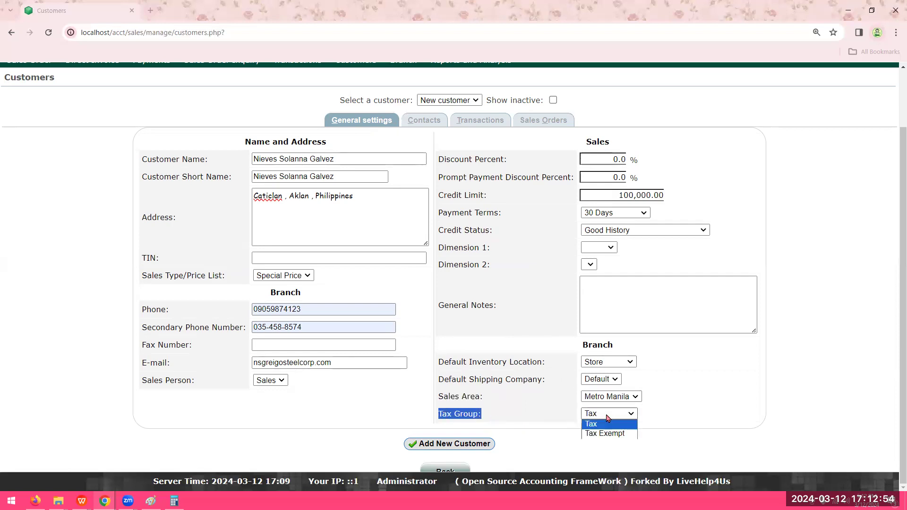
left_click(608, 415)
- Save the completed form as a new customer and check the resulting notification
left_click(480, 447)
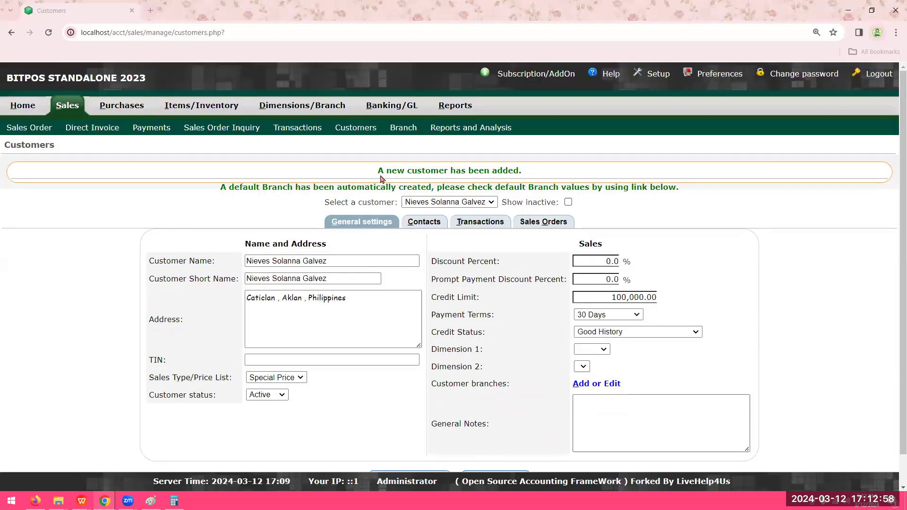
left_click_drag(377, 171, 531, 172)
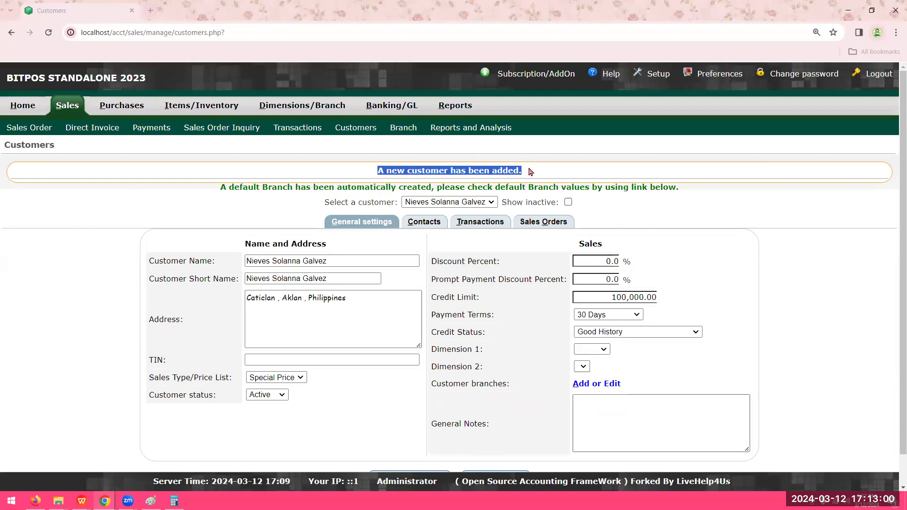
- Search the customer selector with the wildcard * to list all customers, and load the Reigo Holdings Inc record
left_click(599, 171)
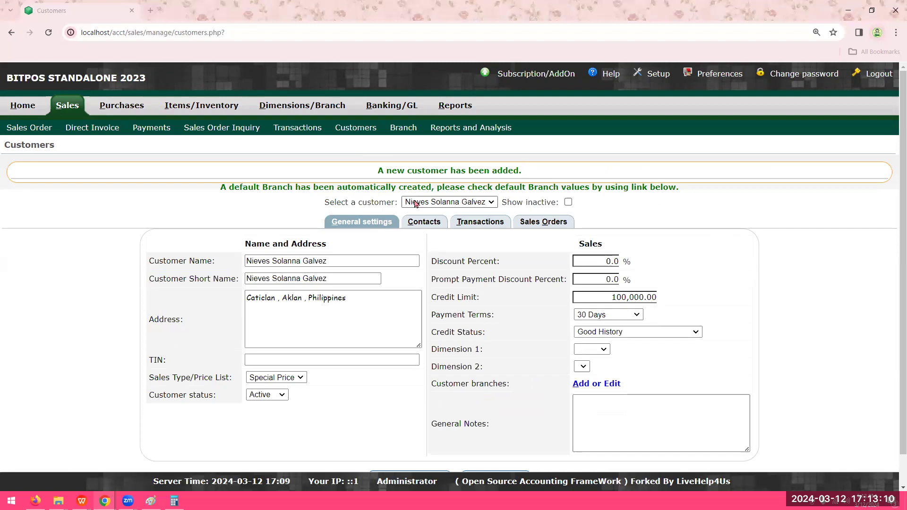
left_click_drag(325, 203, 396, 200)
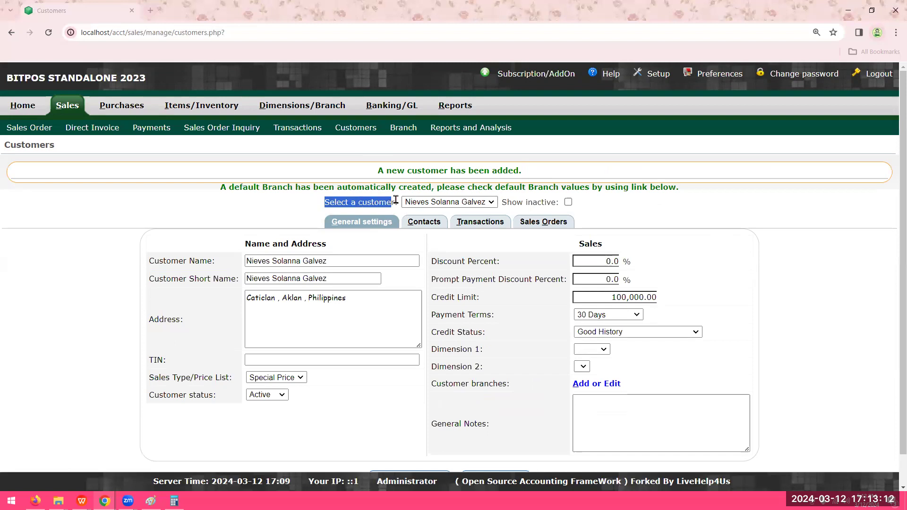
left_click(442, 210)
left_click(455, 201)
left_click(455, 202)
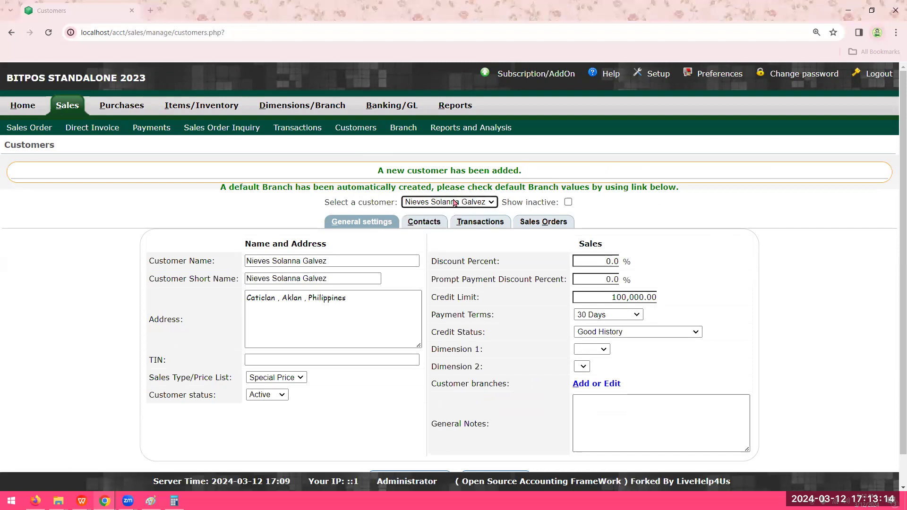
key("space")
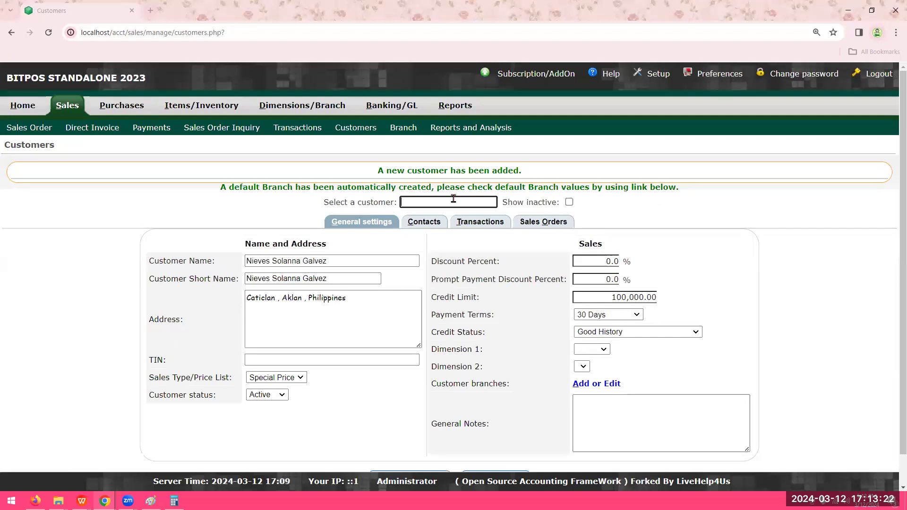
type("*")
key("Return")
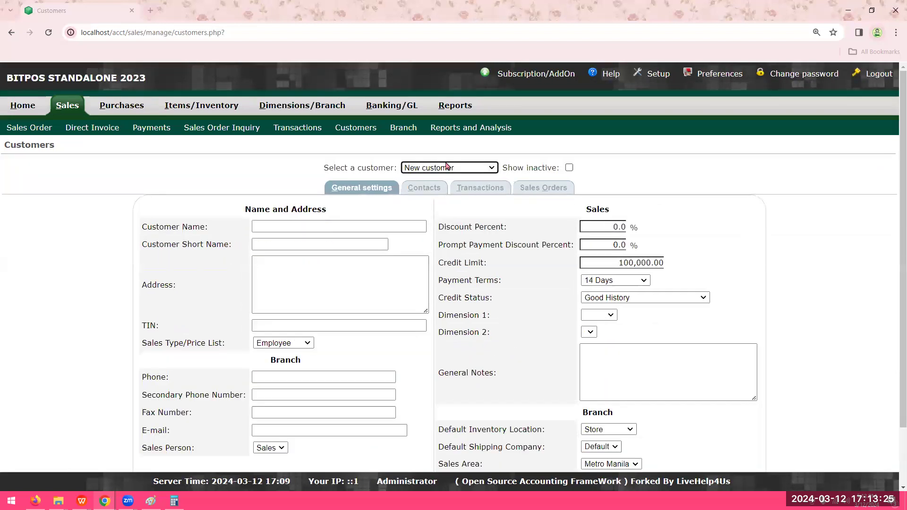
left_click(492, 170)
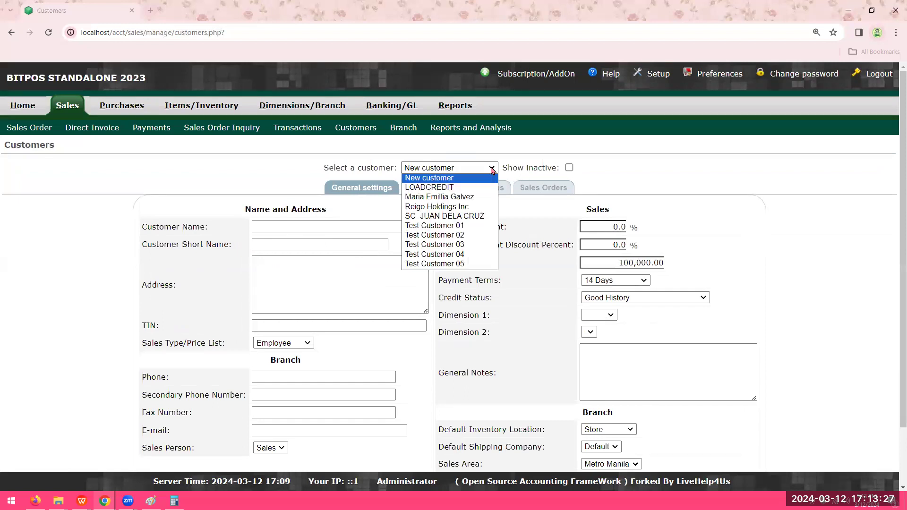
left_click(488, 206)
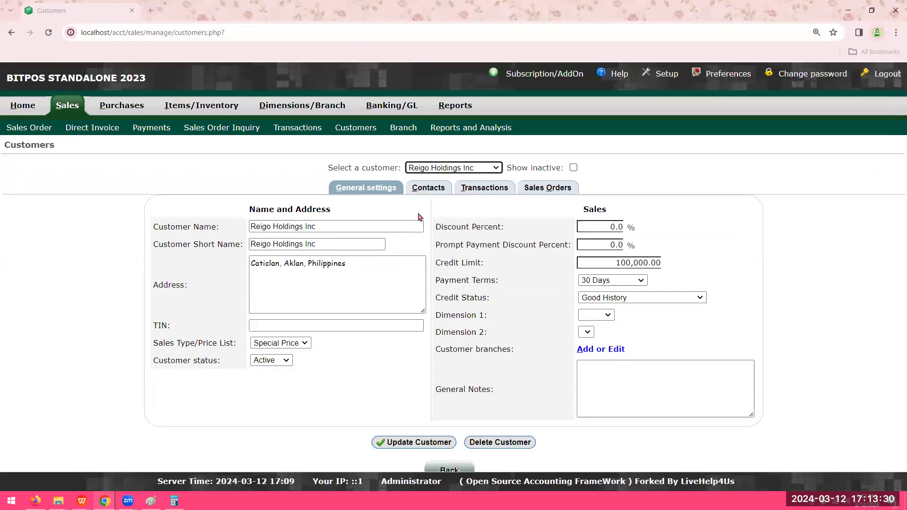